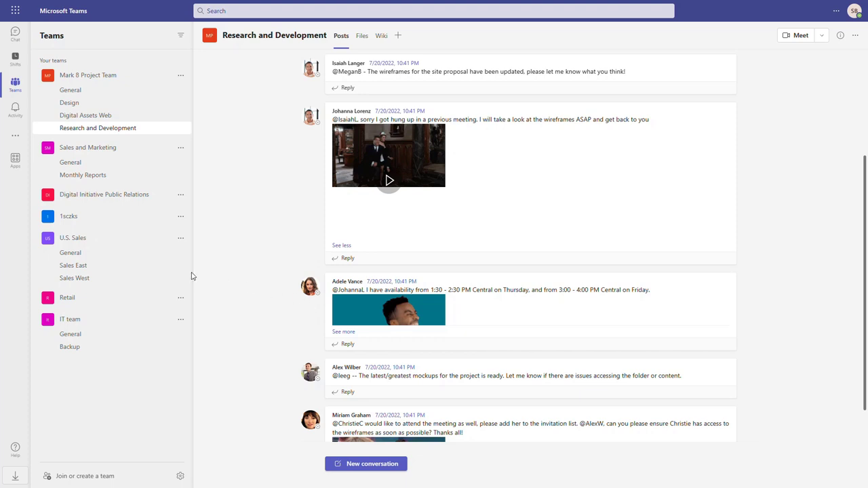
Switch from Teams to the AFI backup service by way of the Microsoft 365 home page
left_click(19, 15)
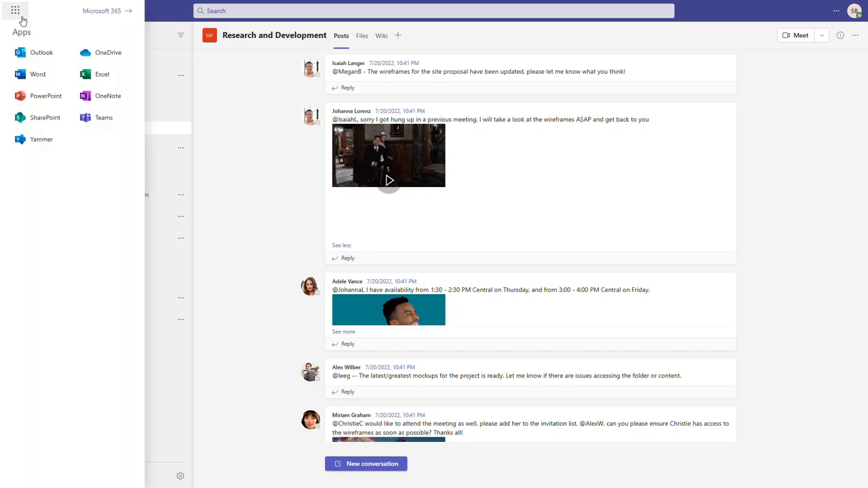
left_click(99, 13)
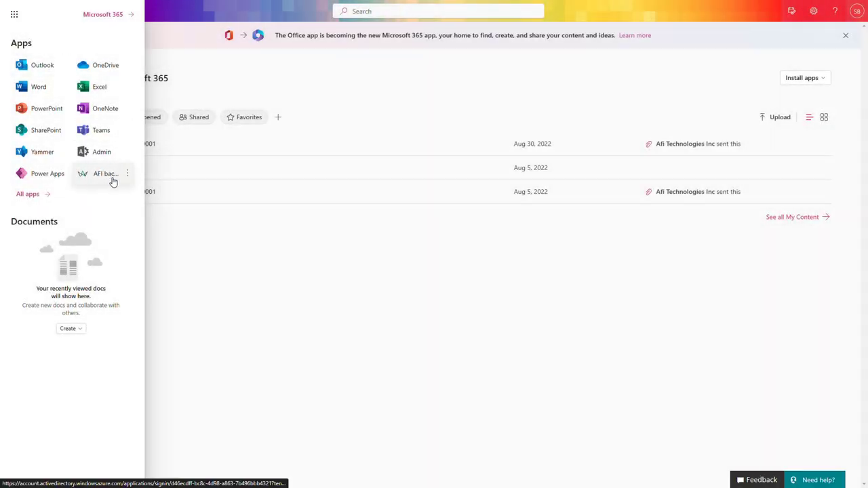
left_click(107, 180)
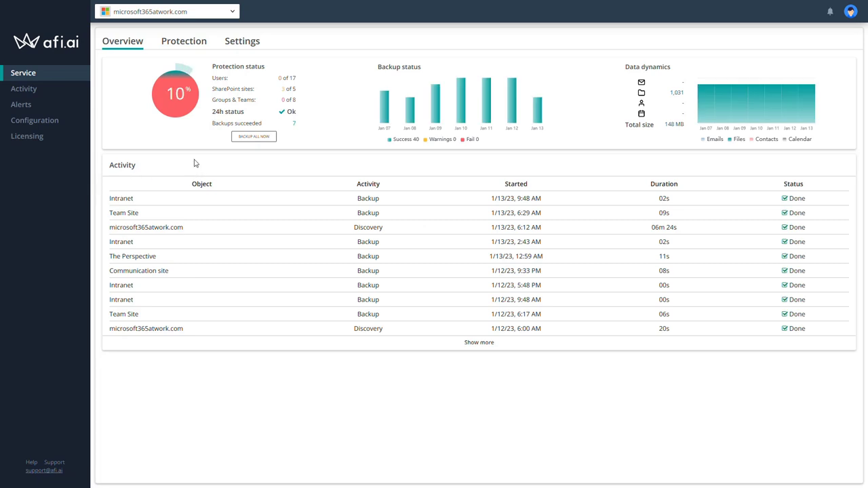
Include Tasks in the data backed up by the Gold SLA policy and save the policy
left_click(243, 46)
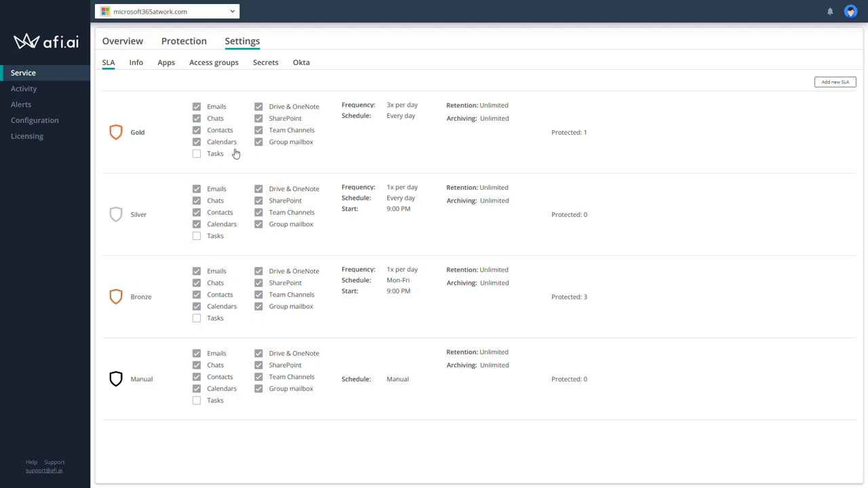
left_click(211, 155)
left_click(298, 217)
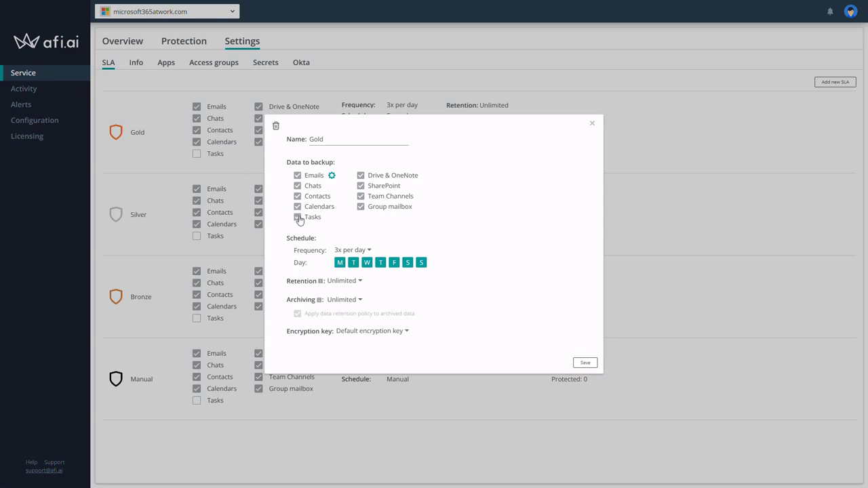
left_click(587, 363)
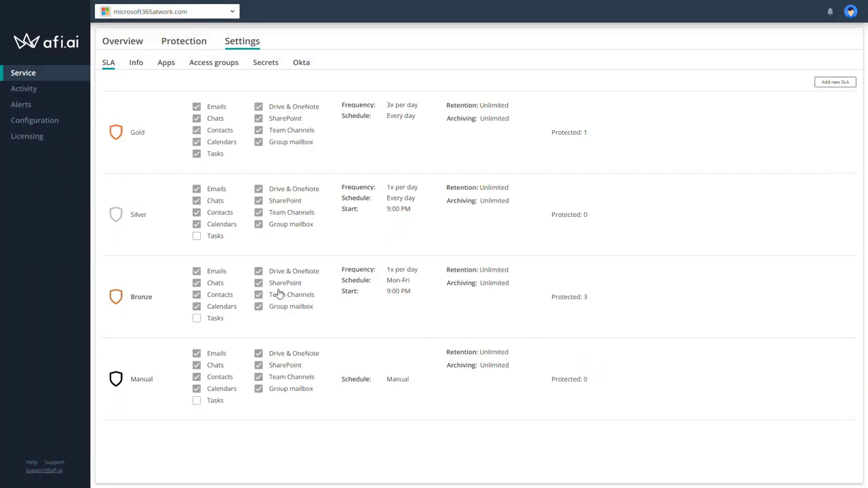
Add Tasks to the Silver SLA policy's backup data and save the policy
left_click(201, 241)
left_click(297, 213)
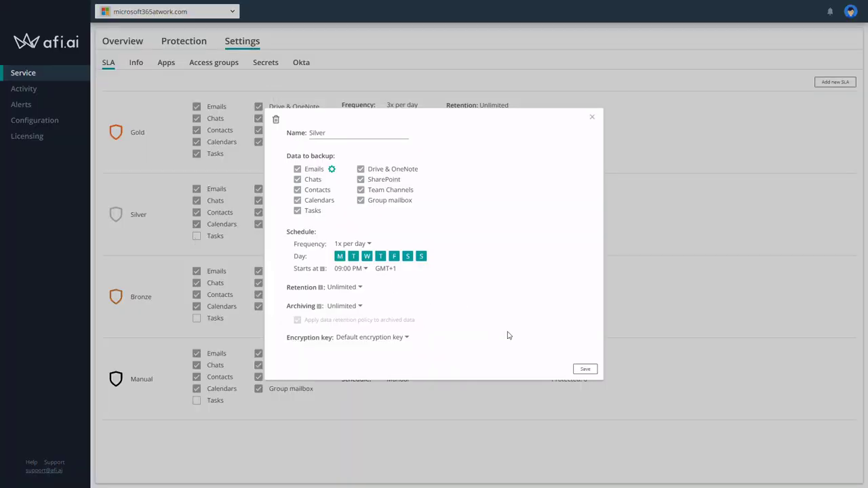
left_click(581, 368)
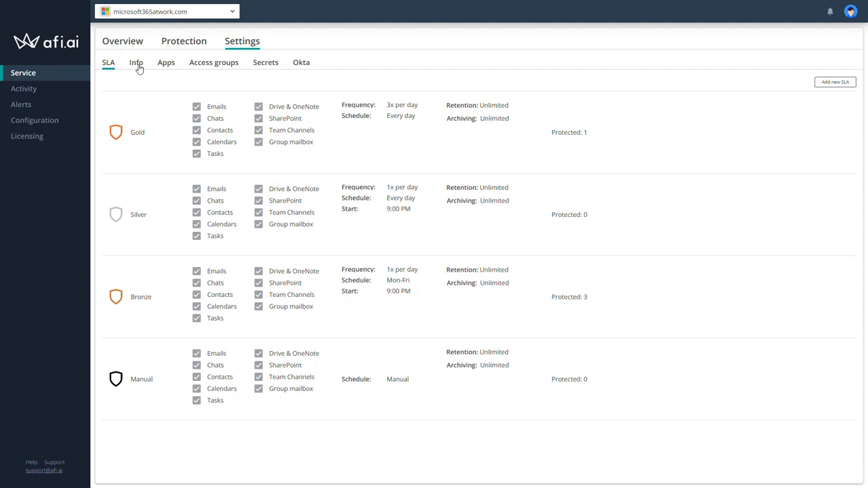
Select all resources of the tenant for protection and assign the Gold SLA to them
left_click(195, 46)
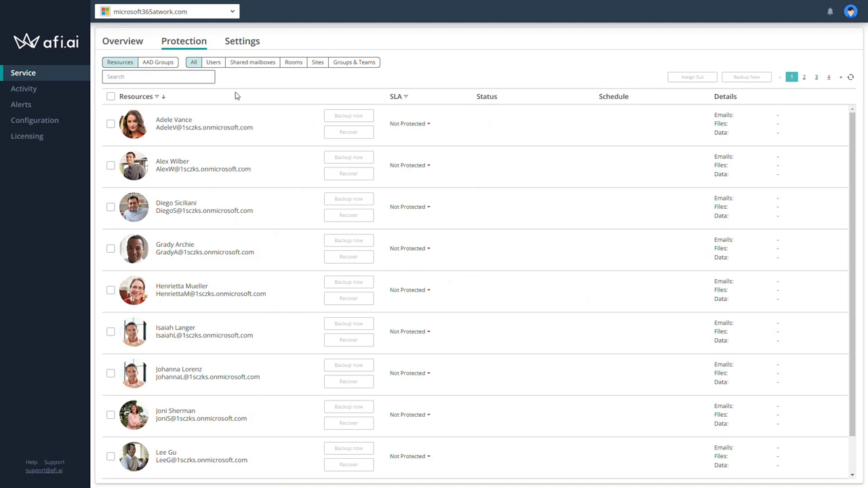
scroll(235, 99, "down", 1)
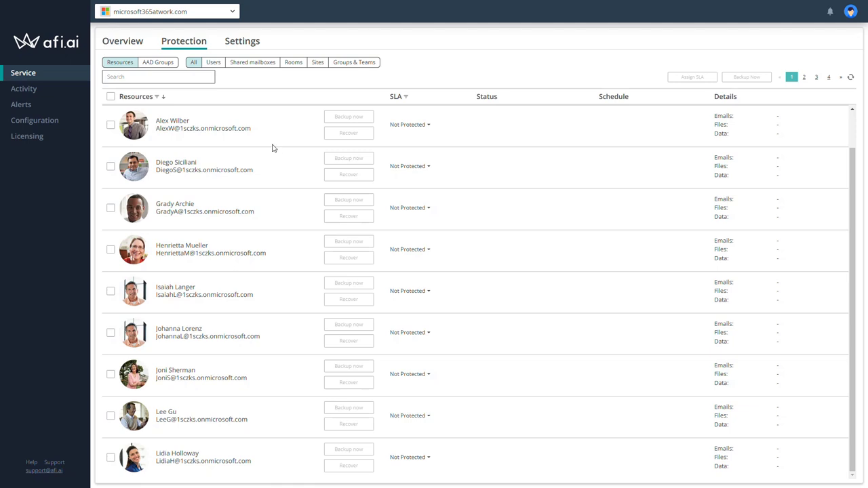
key("ctrl+a")
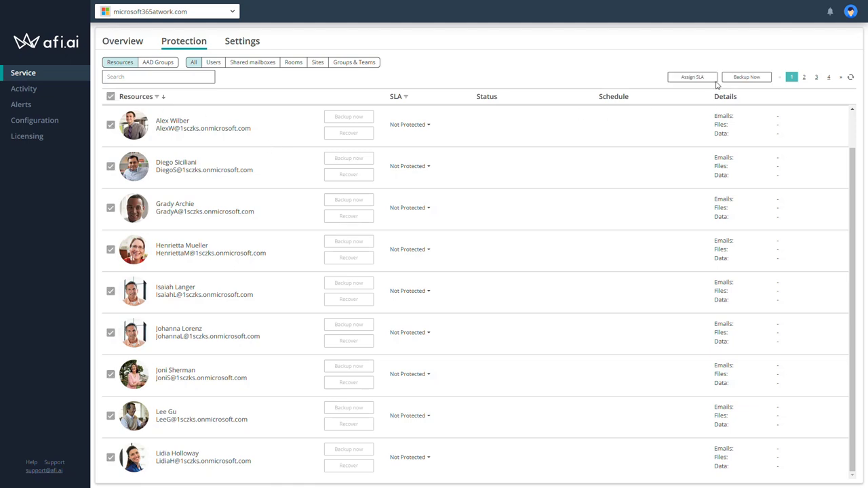
left_click(705, 79)
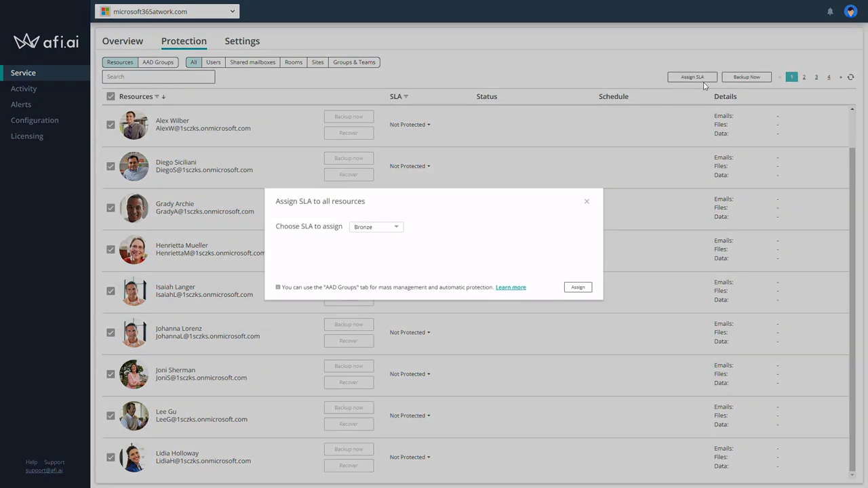
left_click(396, 228)
left_click(366, 237)
left_click(580, 288)
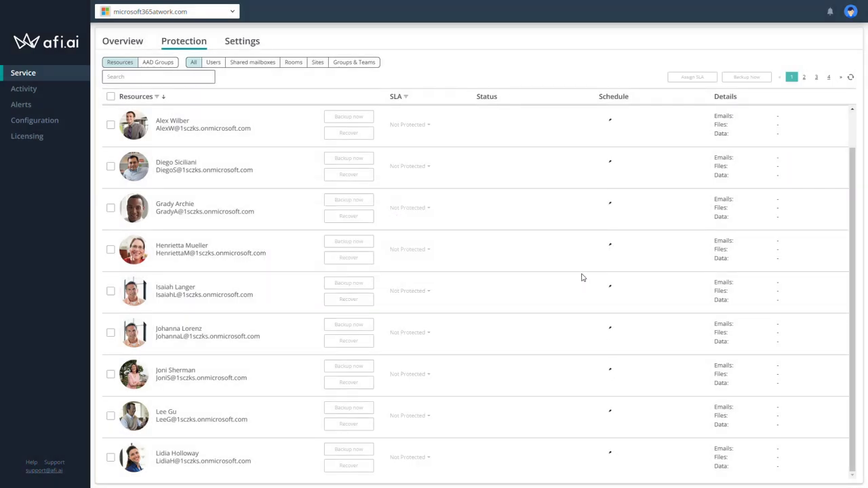
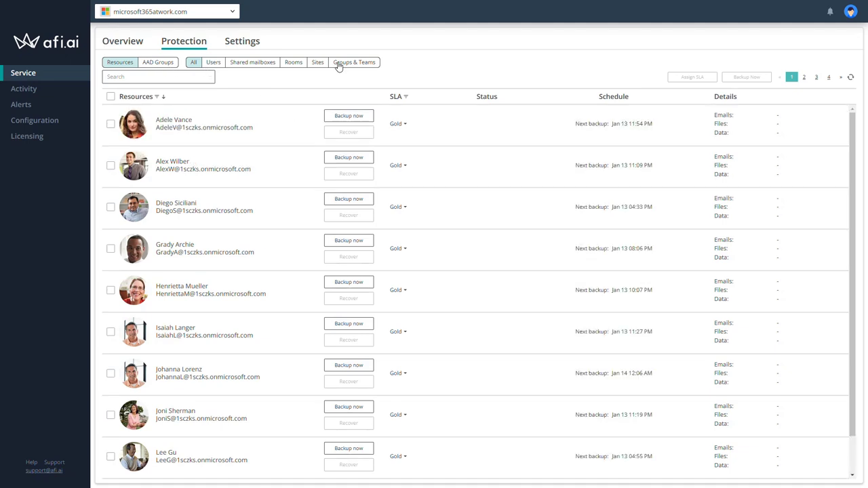
List the protected groups and teams and check the SLA choices for the U.S. Sales team
left_click(340, 64)
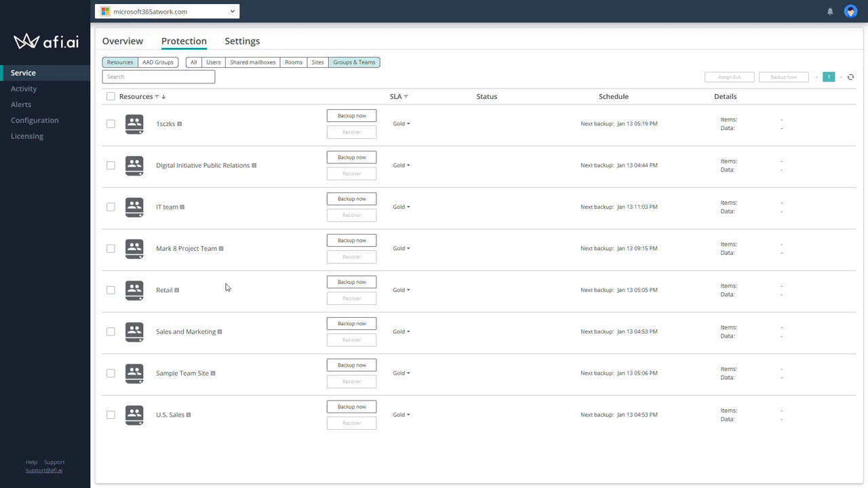
left_click(407, 415)
left_click(472, 400)
left_click(322, 65)
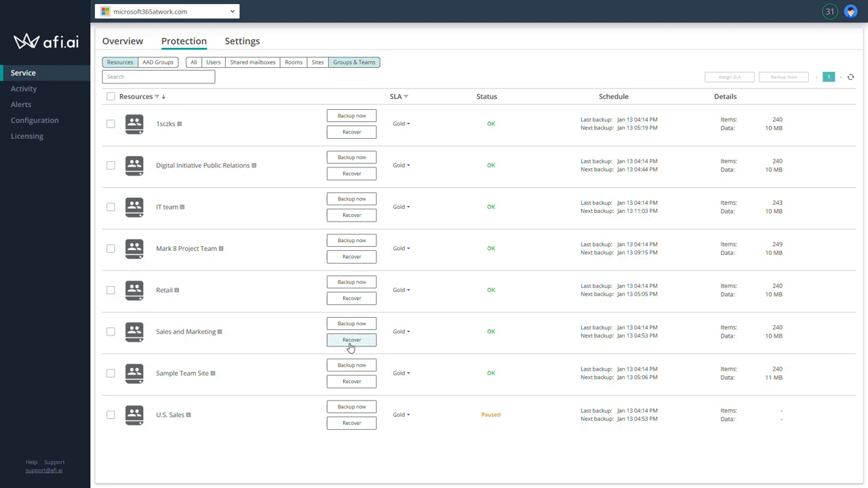
Browse the Sales and Marketing team's backup, examining its site contents, group mail and team channels
left_click(350, 341)
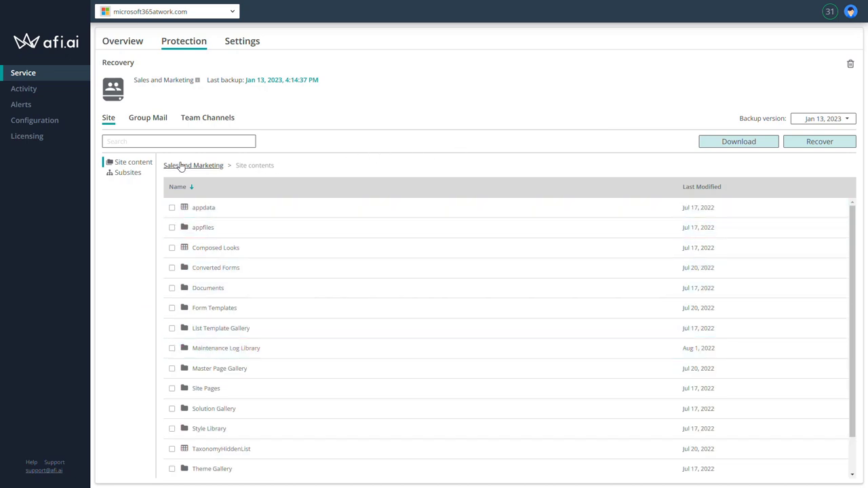
scroll(287, 322, "down", 1)
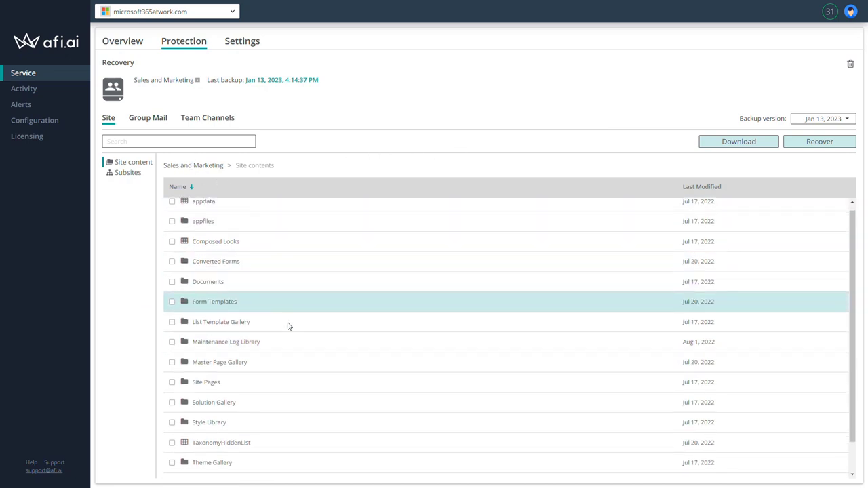
scroll(287, 322, "down", 1)
scroll(272, 326, "up", 2)
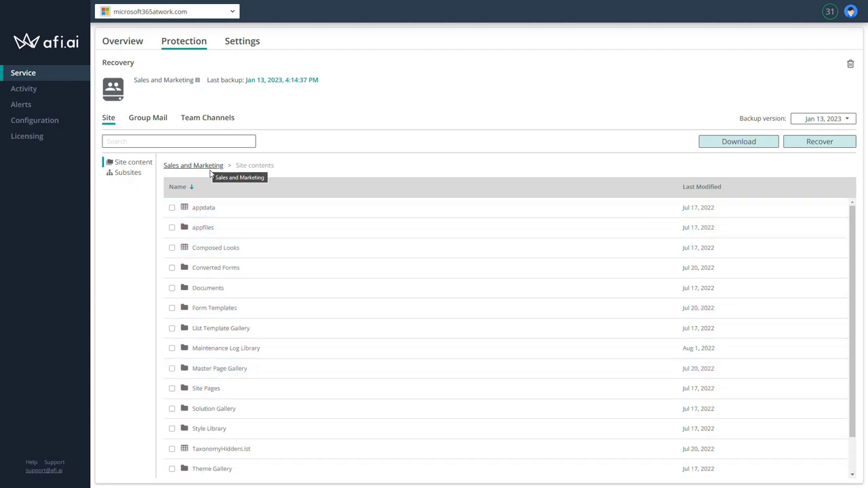
left_click(144, 122)
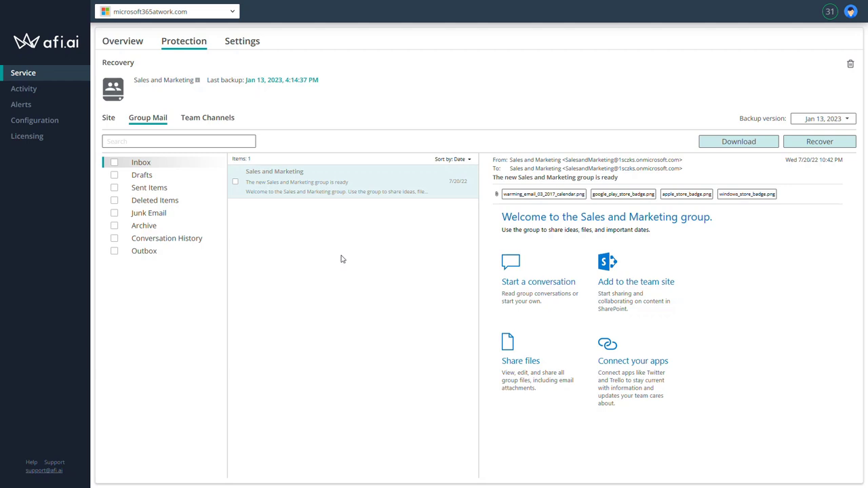
left_click(208, 121)
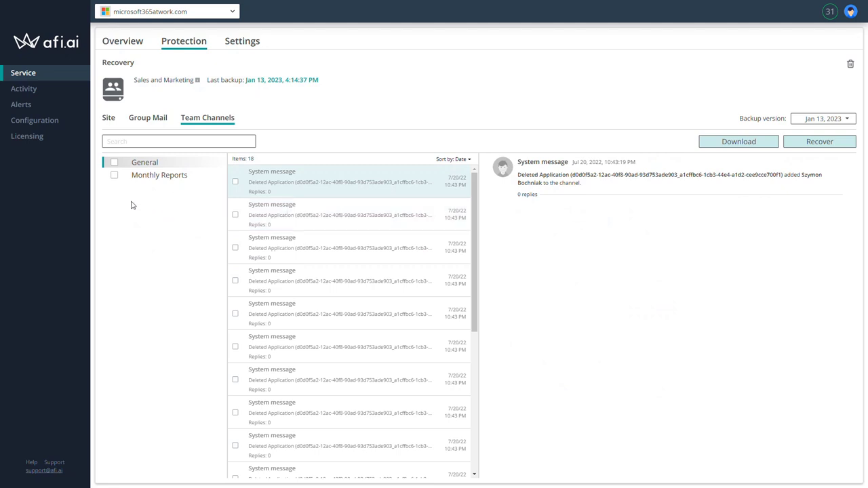
Recover the full Sales and Marketing site and team channels, with access permissions, to a new team named Sales and Marketing - 2023-01-13
left_click(108, 119)
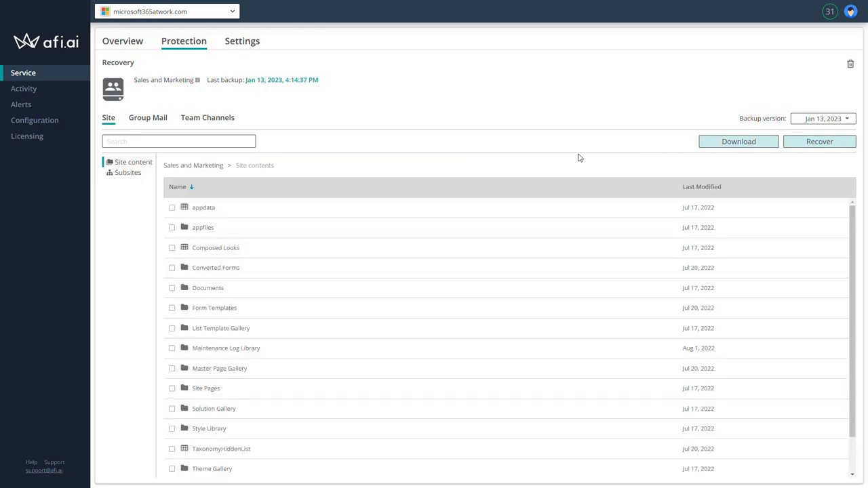
left_click(816, 143)
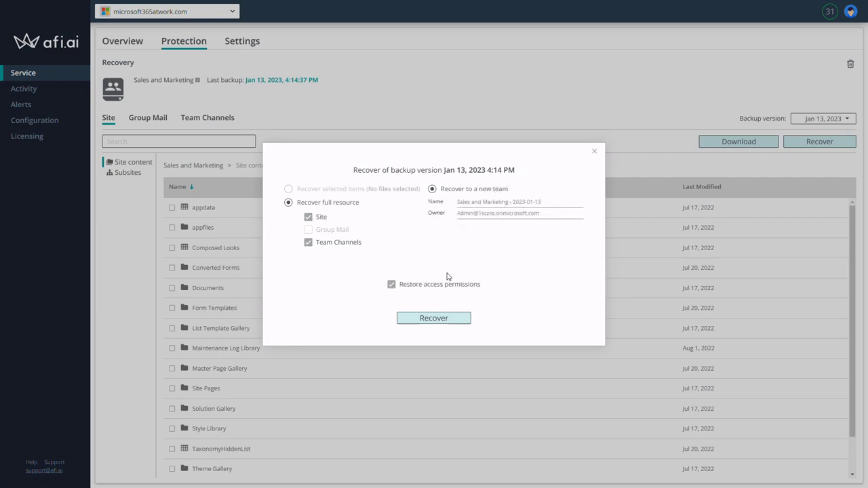
left_click(434, 319)
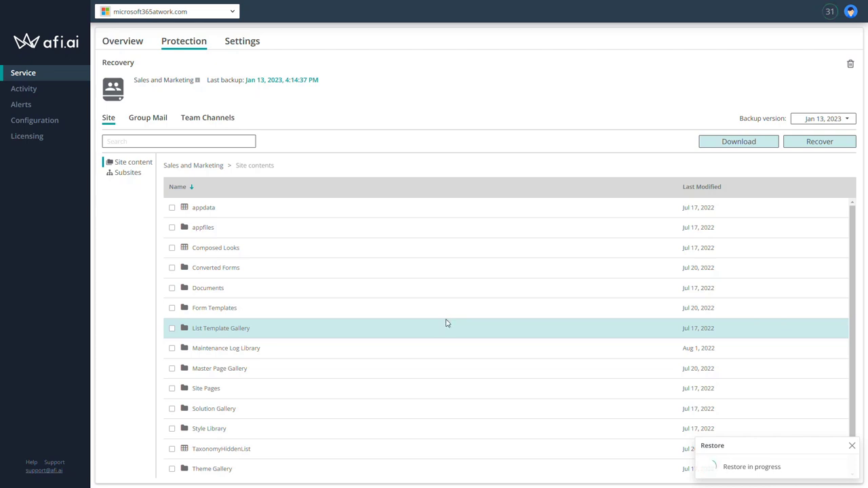
Switch to Teams and examine the owners and members of the restored Sales and Marketing - 2023-01-13 team
left_click(172, 288)
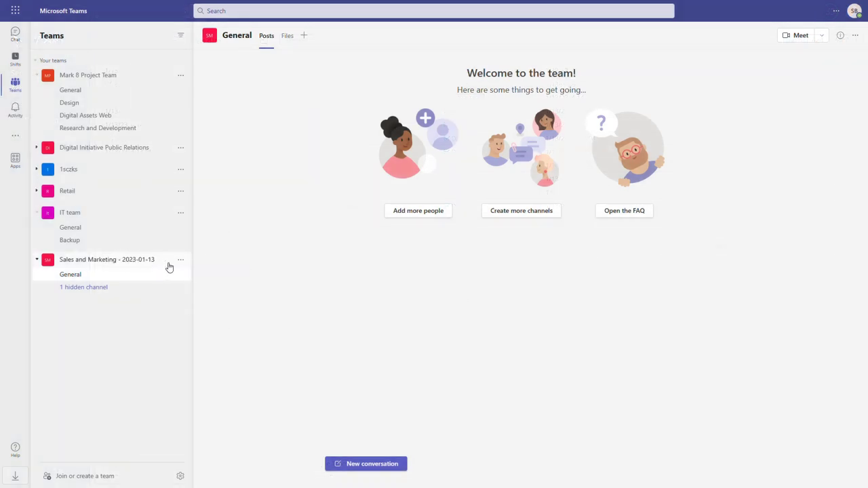
left_click(180, 260)
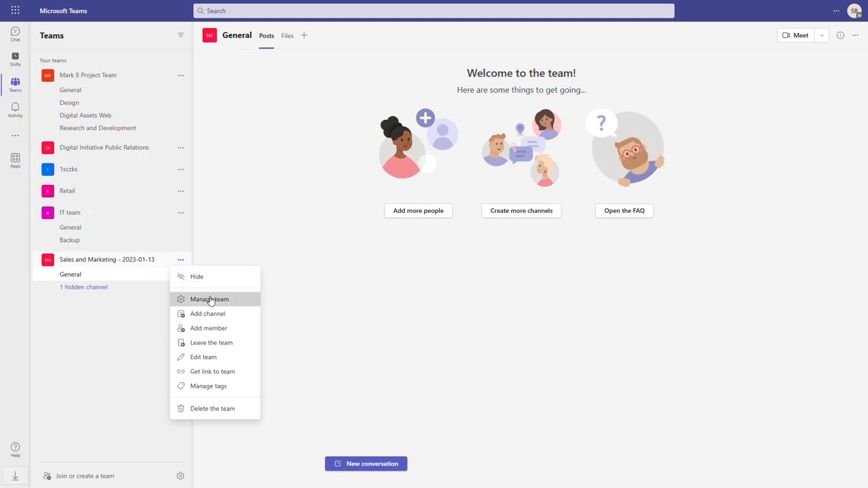
left_click(207, 298)
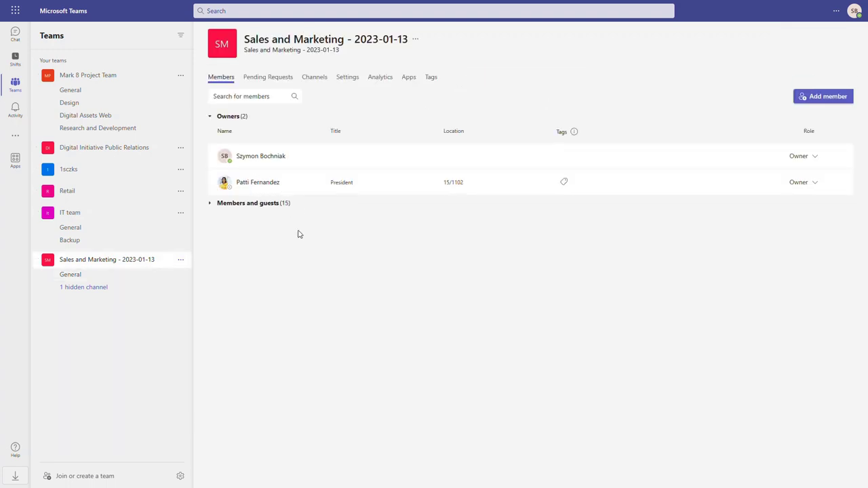
Open the restored team's hidden Monthly Reports channel and look at its posts and files
left_click(99, 289)
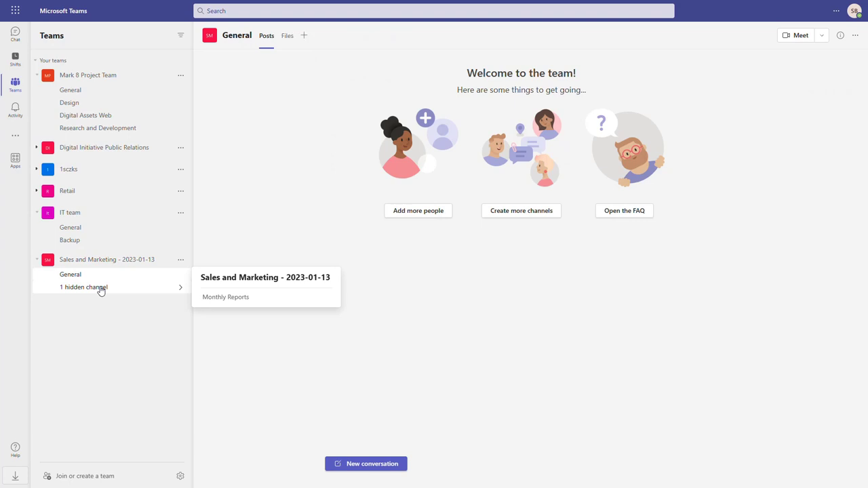
left_click(225, 299)
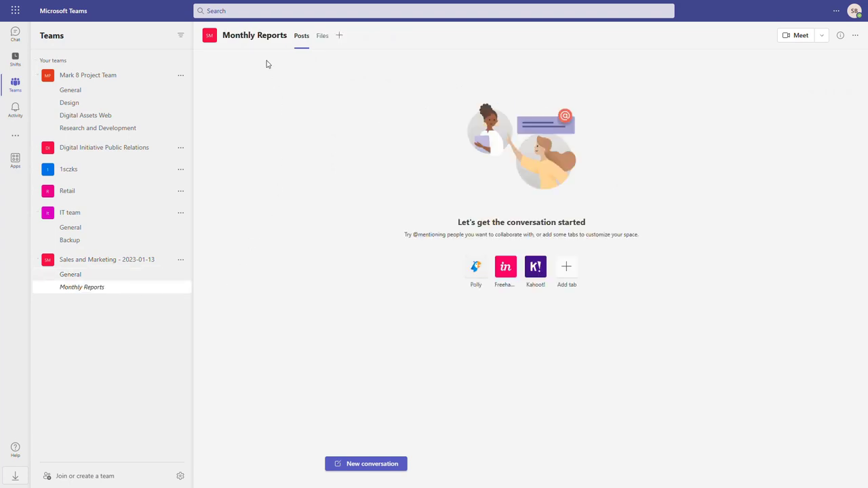
left_click(324, 40)
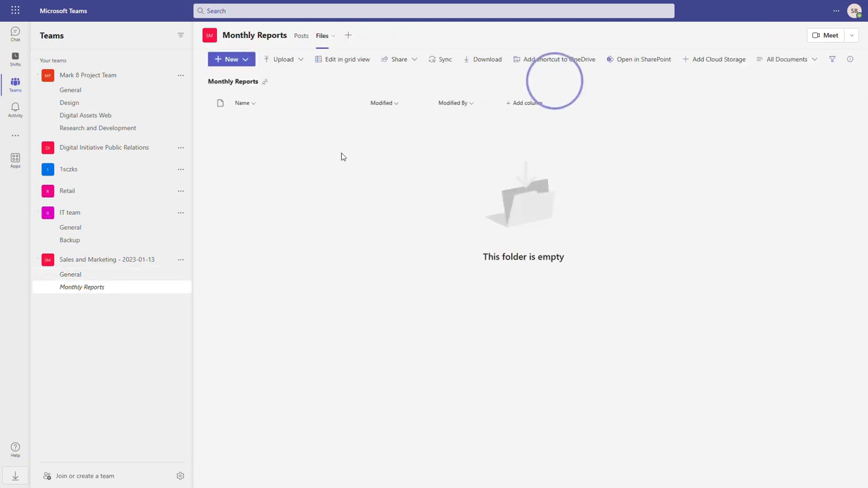